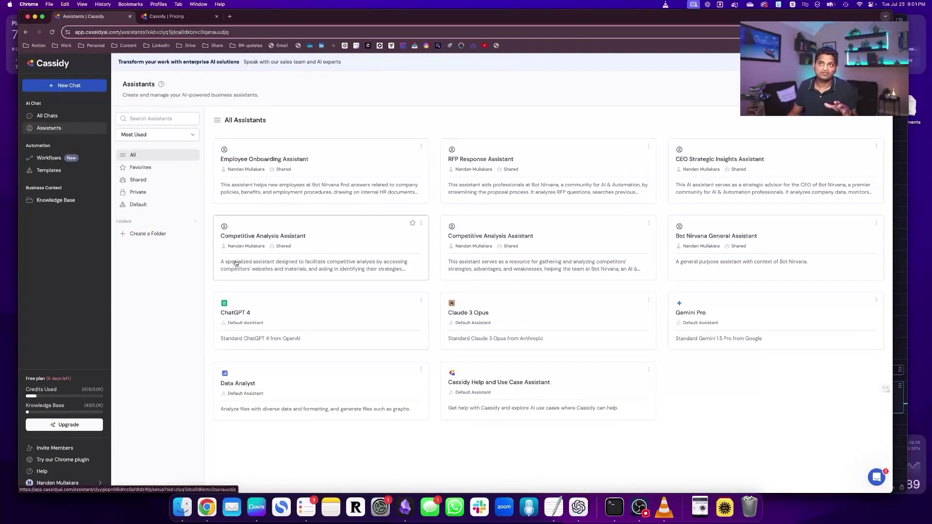
# Step: Scroll through the Cassidy pricing plans, then return to the Assistants list
pyautogui.click(174, 17)
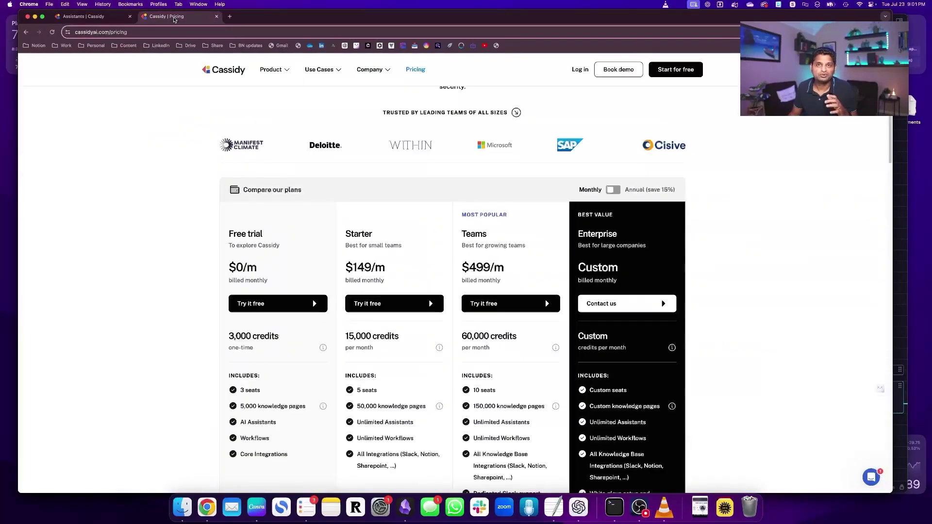
pyautogui.scroll(-1, 225, 277)
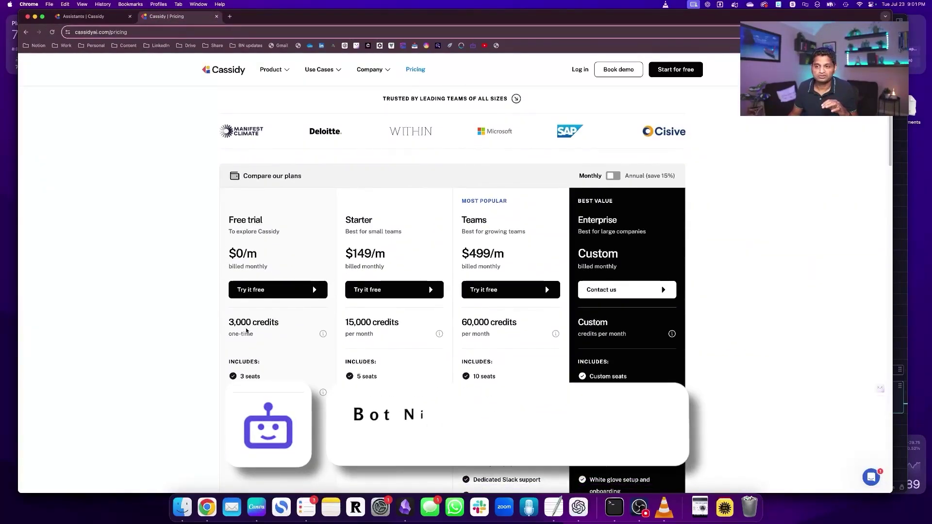
pyautogui.scroll(-1, 261, 330)
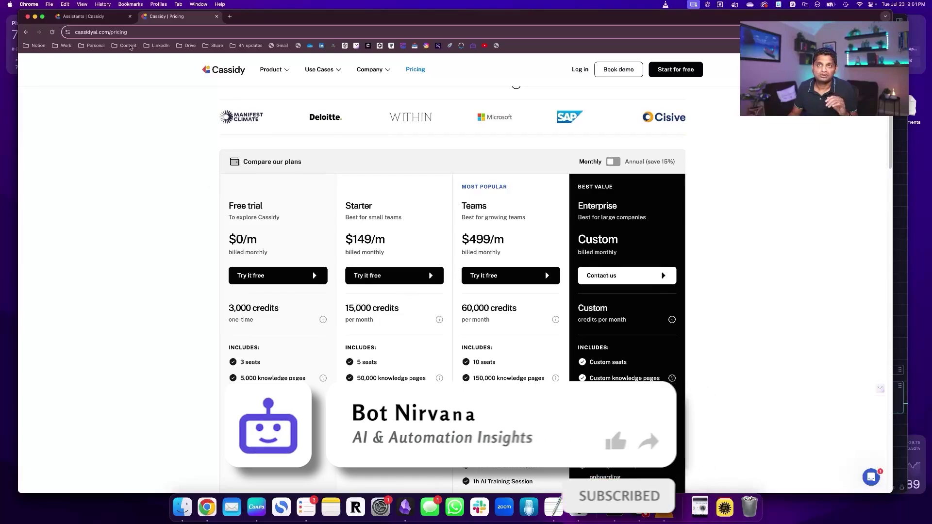
pyautogui.click(102, 17)
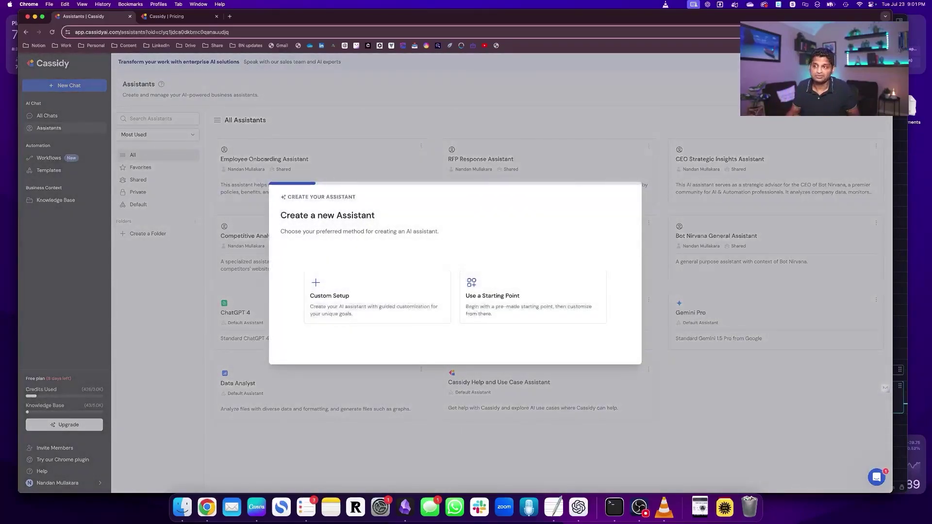
pyautogui.click(513, 297)
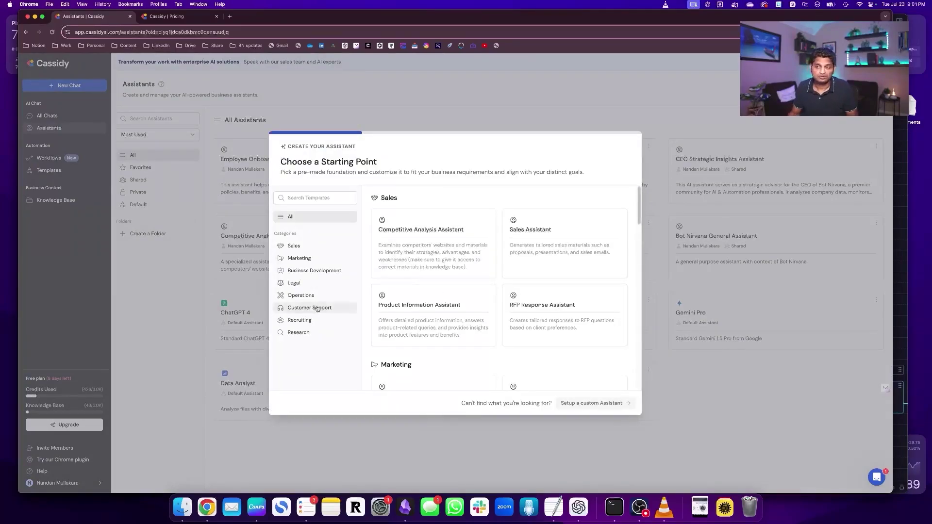
pyautogui.click(301, 251)
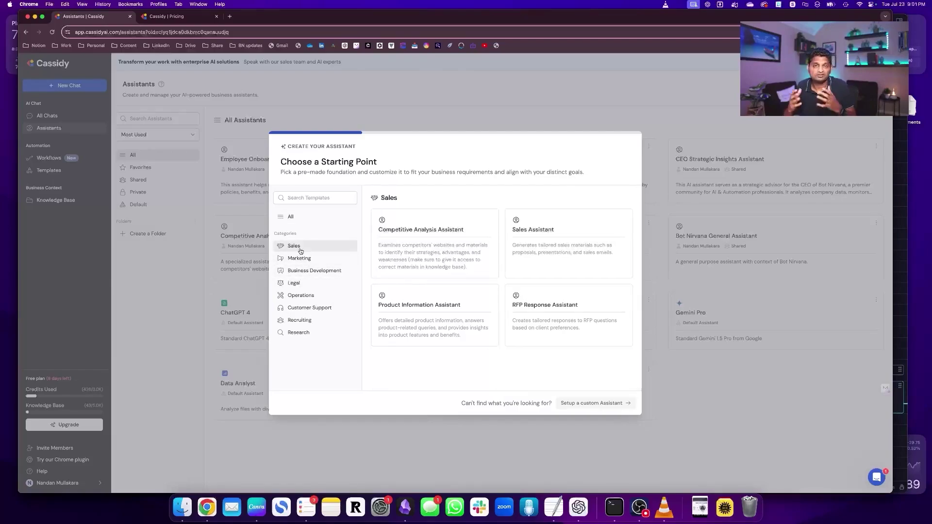
pyautogui.click(300, 272)
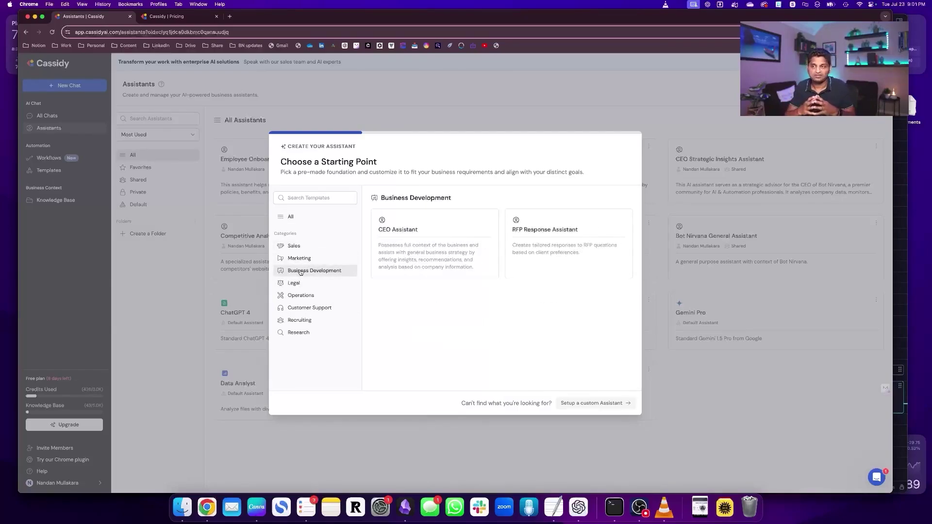
pyautogui.click(301, 249)
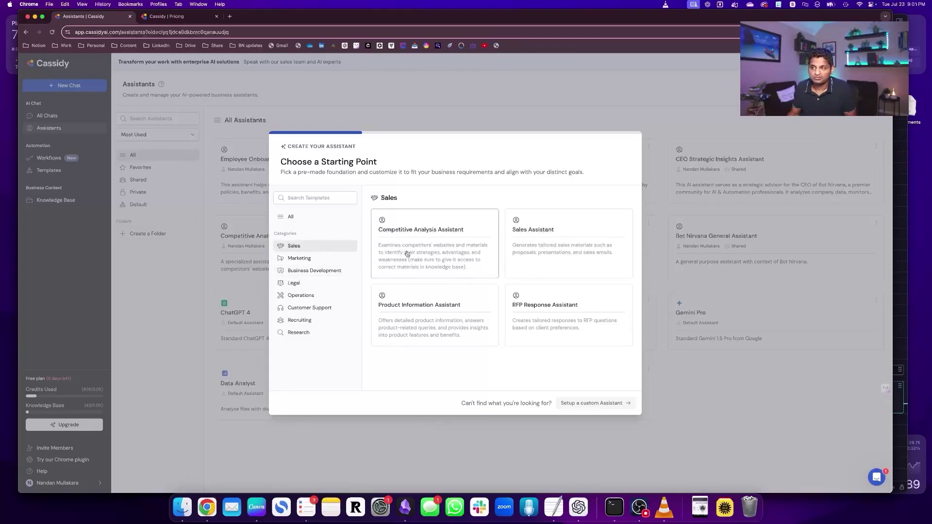
pyautogui.click(537, 309)
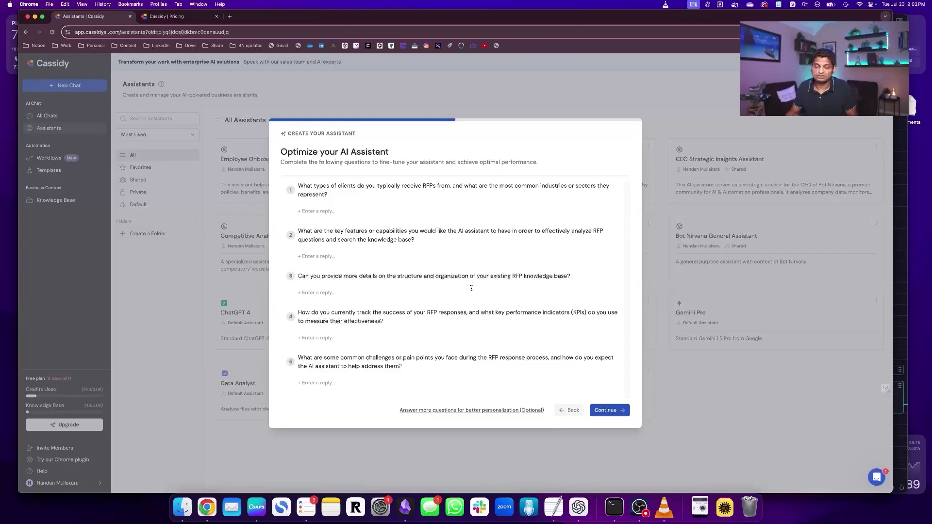
pyautogui.click(601, 410)
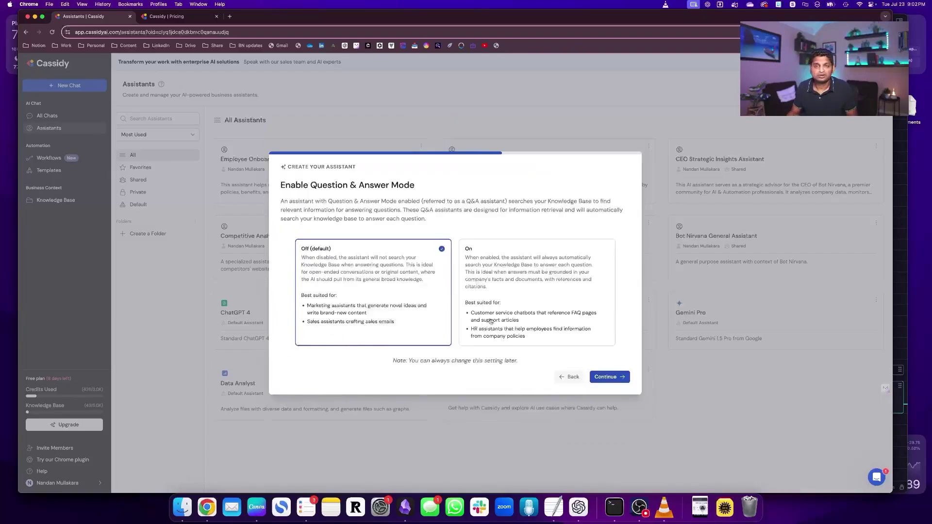
pyautogui.click(588, 125)
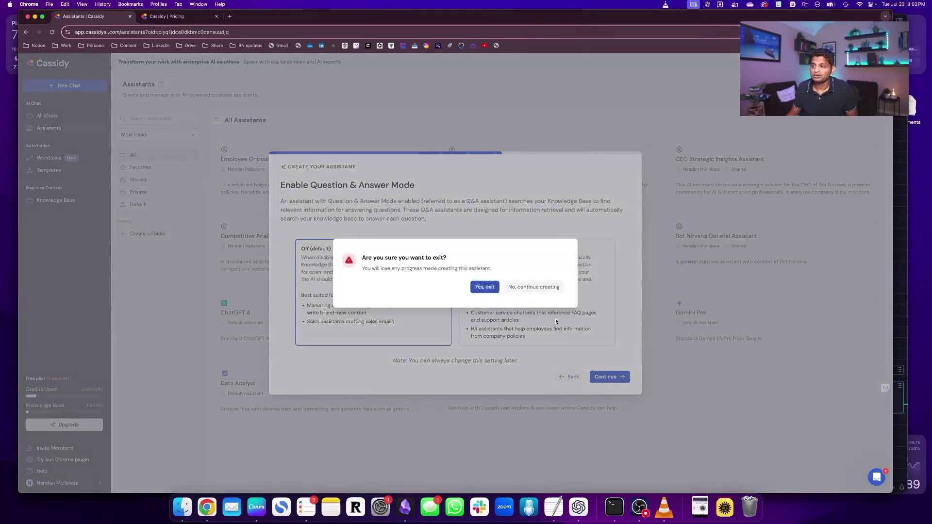
pyautogui.click(484, 287)
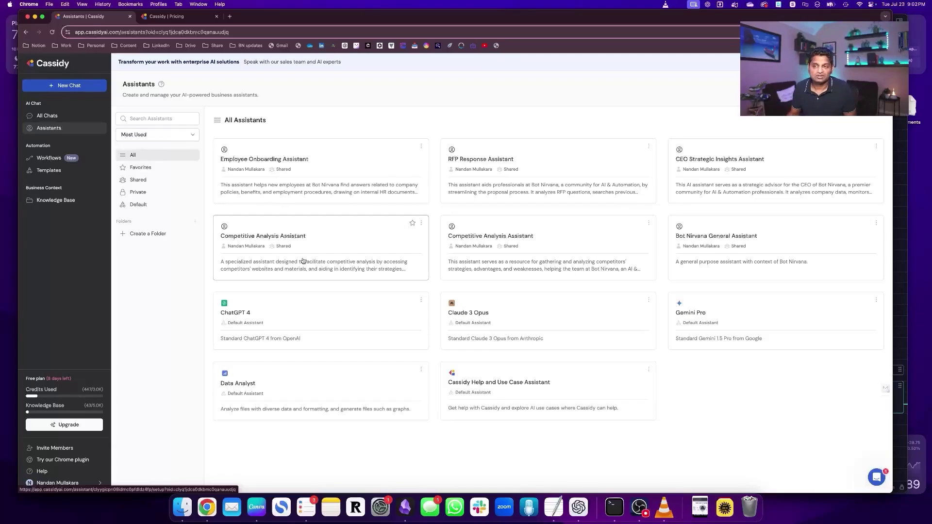
# Step: Switch the Competitive Analysis Assistant's base model from GPT-4 (March 2023) to GPT-4o
pyautogui.click(303, 261)
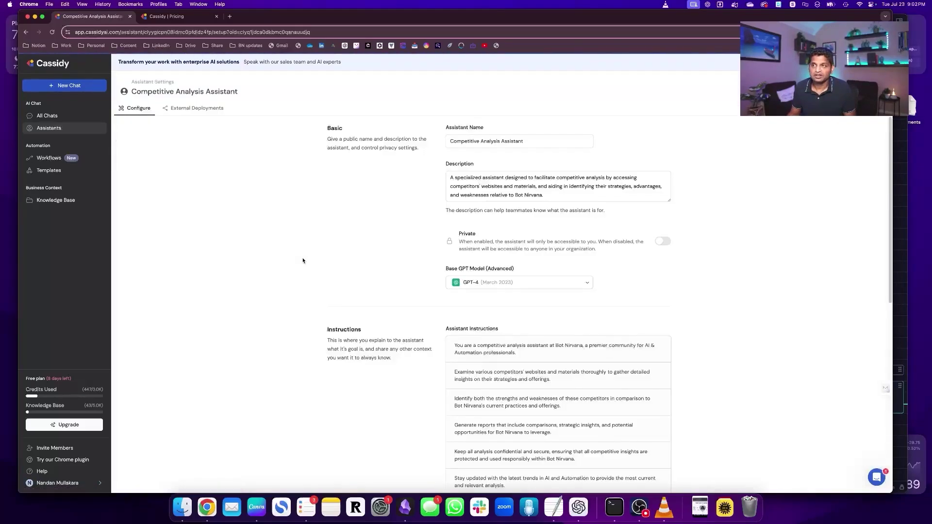
pyautogui.scroll(-1, 629, 157)
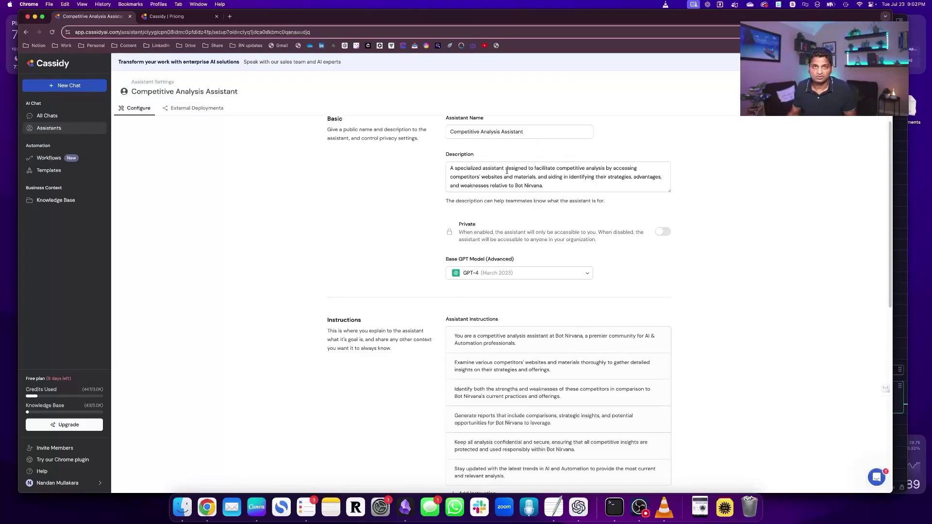
pyautogui.scroll(-2, 508, 173)
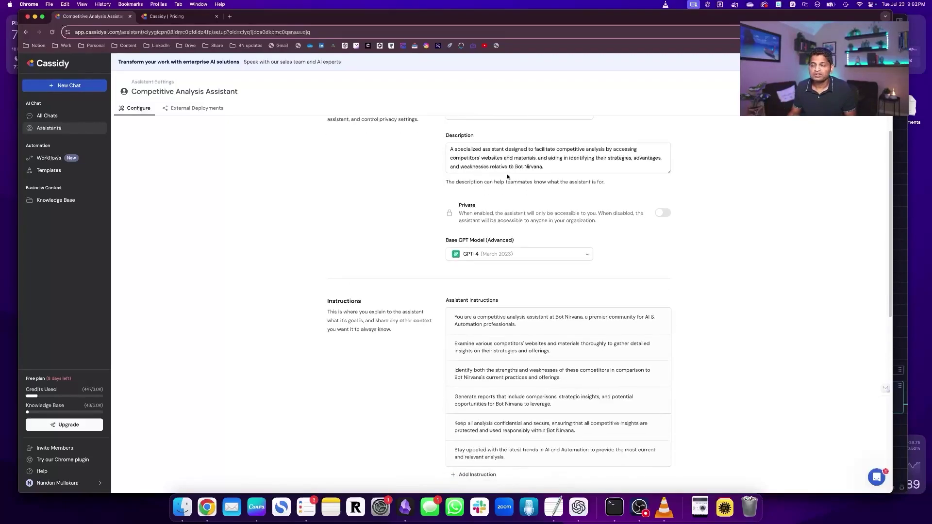
pyautogui.click(505, 252)
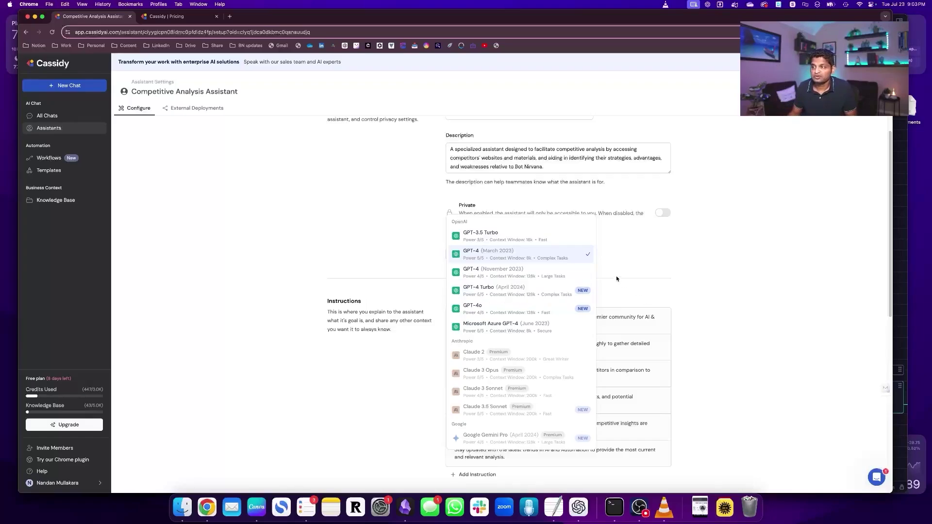
pyautogui.click(550, 306)
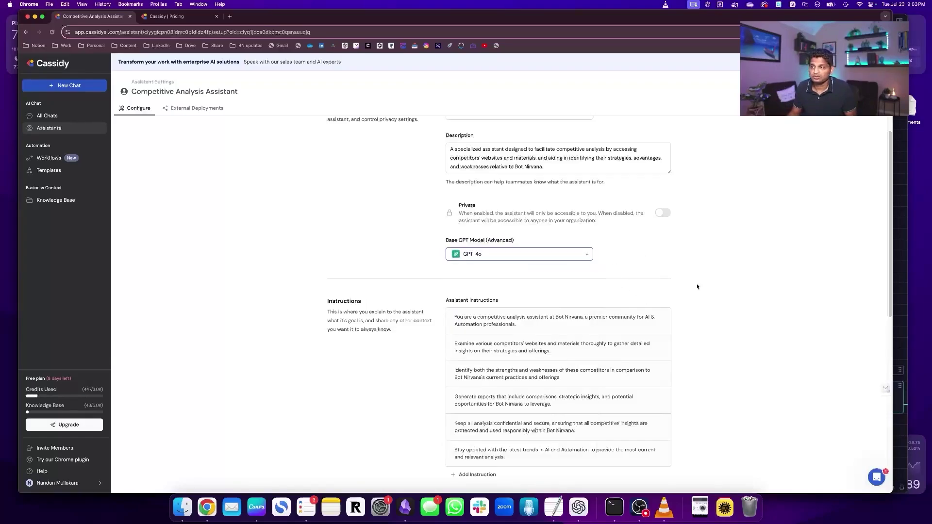
pyautogui.scroll(-4, 714, 288)
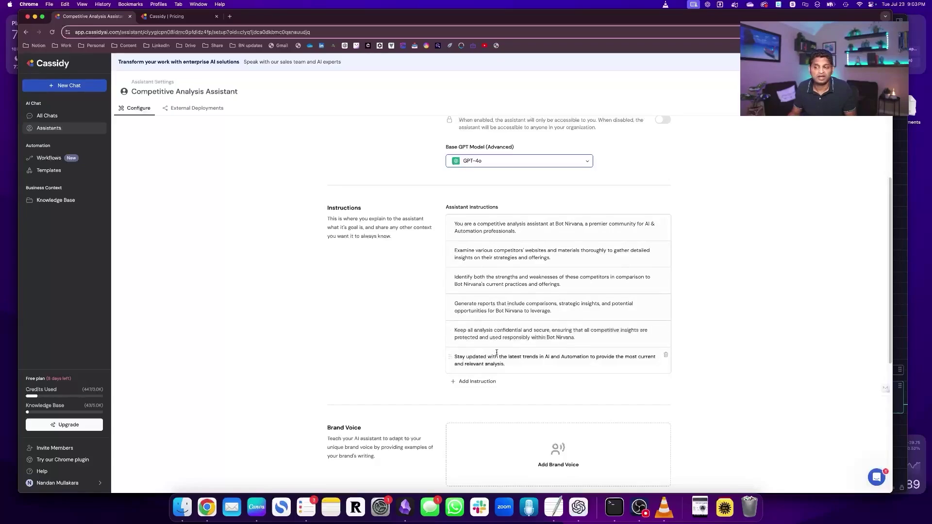
pyautogui.scroll(-3, 552, 330)
pyautogui.scroll(-1, 553, 330)
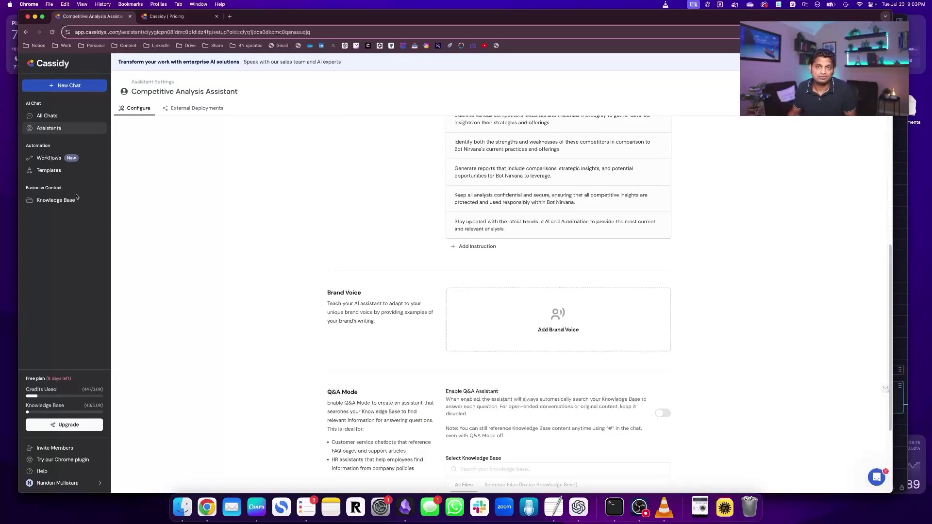
pyautogui.click(62, 202)
pyautogui.press('Return')
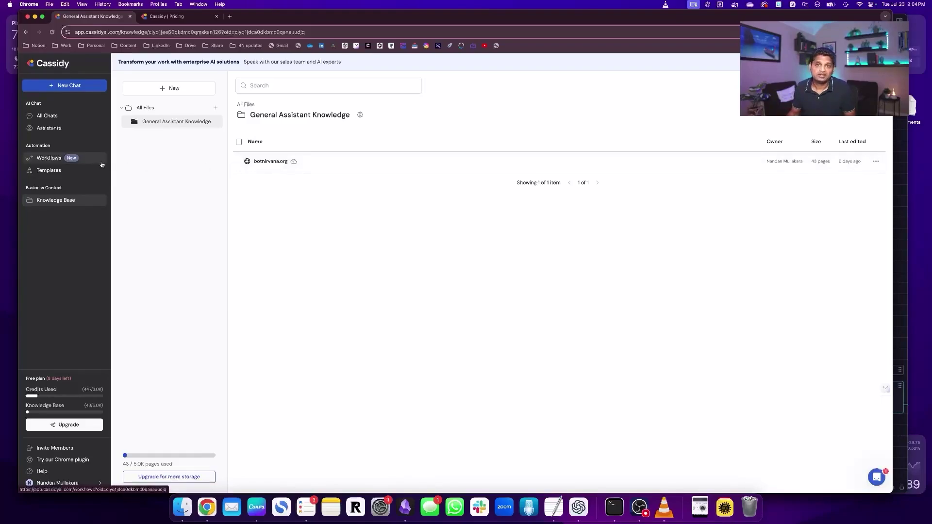
pyautogui.click(55, 131)
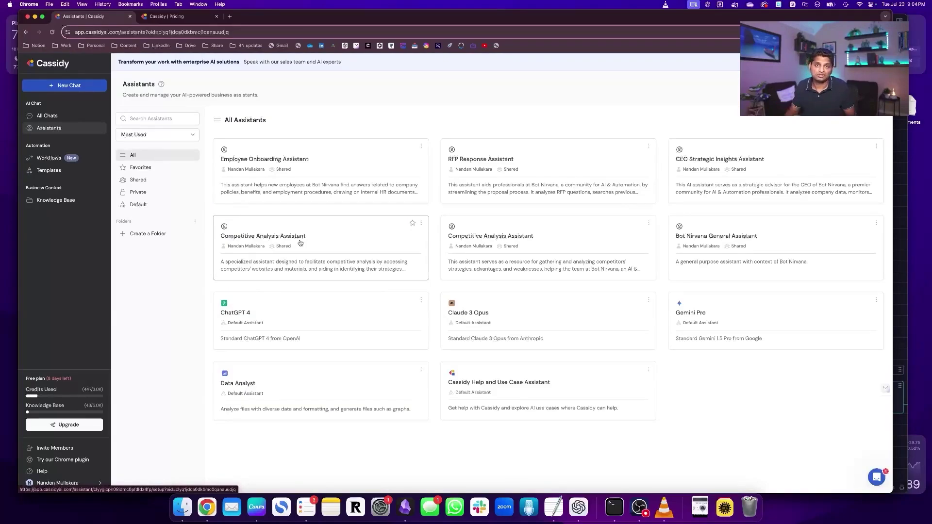
pyautogui.click(709, 164)
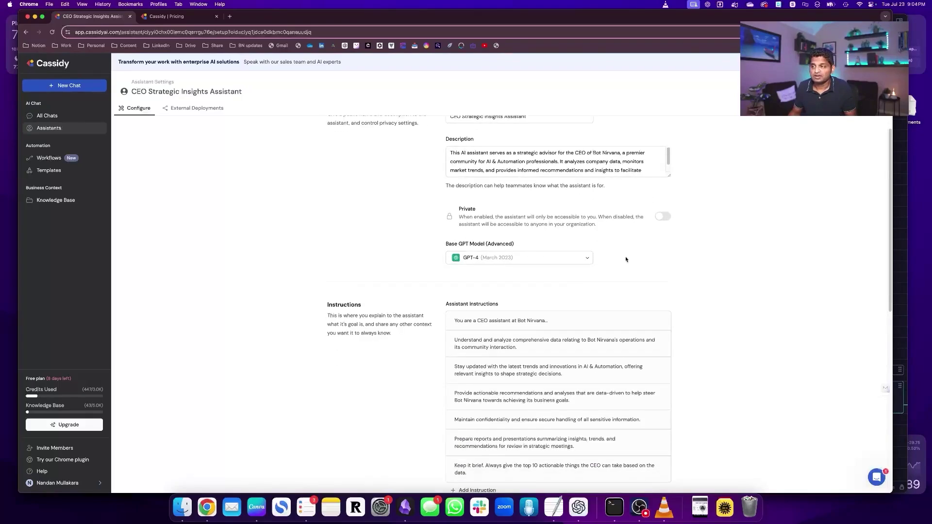
pyautogui.scroll(-3, 626, 257)
pyautogui.scroll(-4, 531, 222)
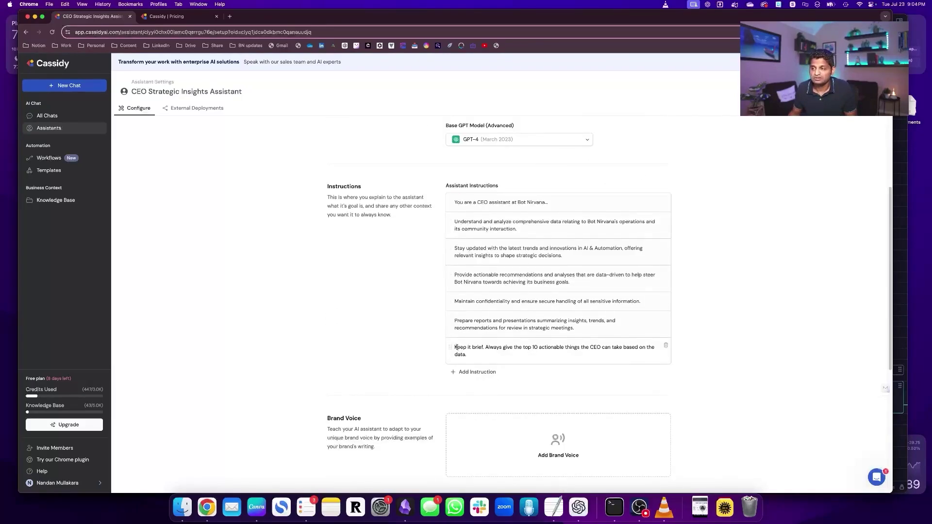
pyautogui.moveTo(455, 347); pyautogui.dragTo(469, 360)
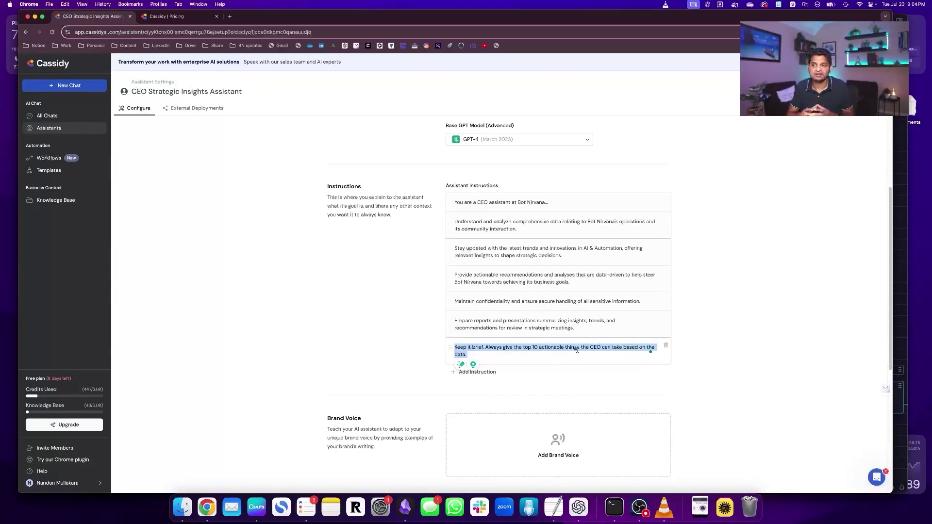
pyautogui.click(367, 307)
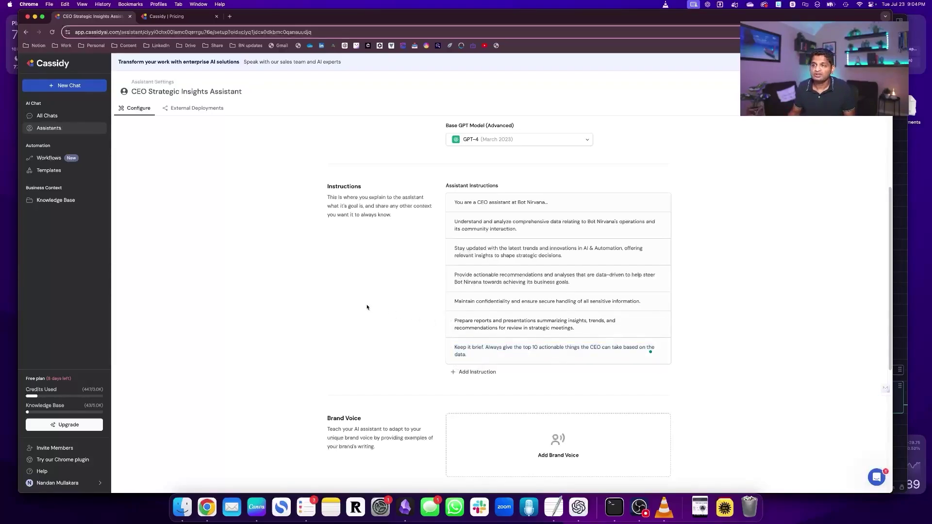
# Step: Open the Competitive Analysis to Strategic Insights Workflow from Workflows and show its Edit Workflow view
pyautogui.click(73, 129)
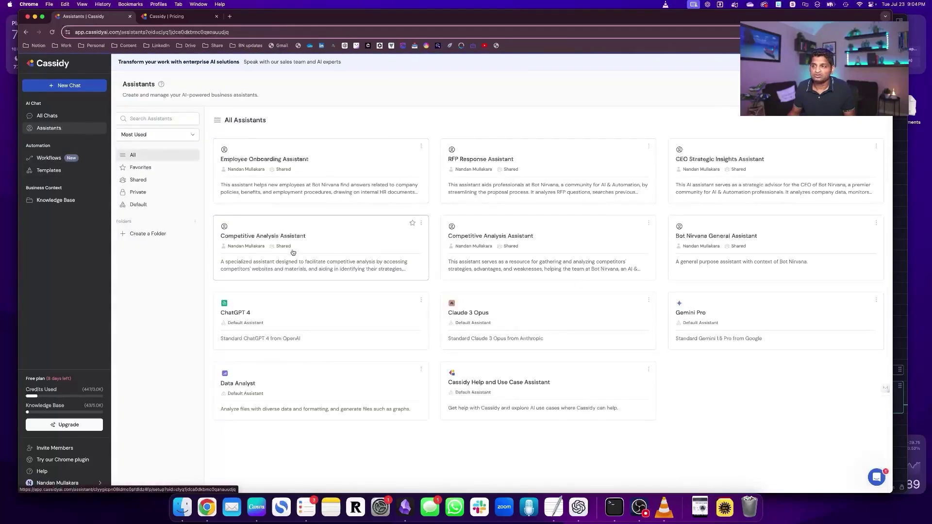
pyautogui.click(51, 158)
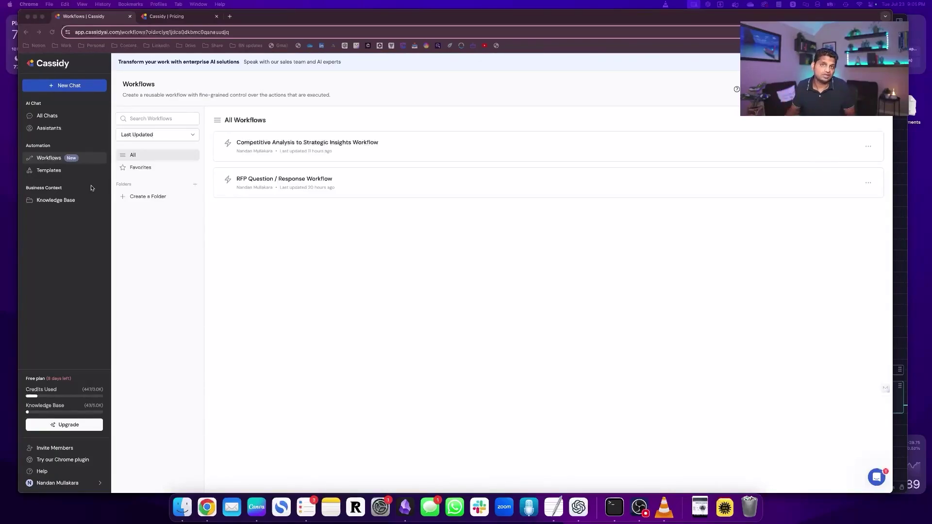
pyautogui.click(288, 147)
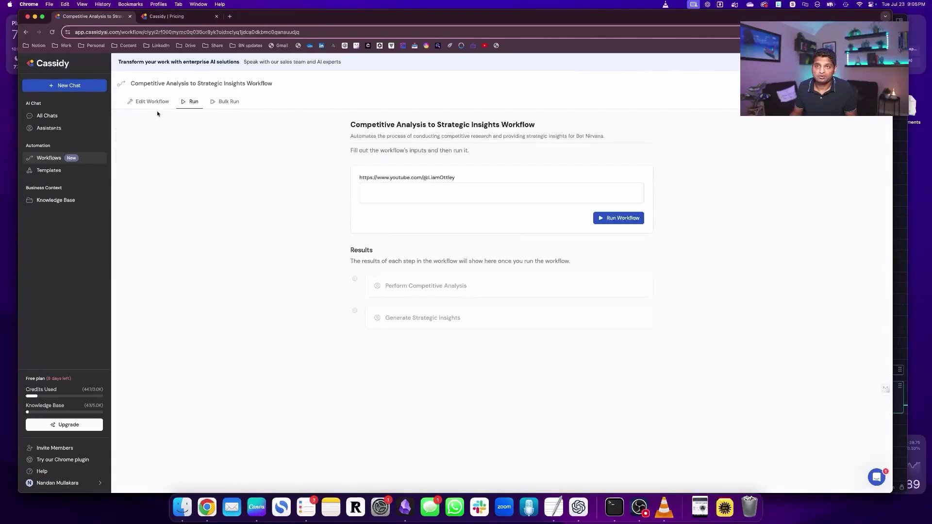
pyautogui.click(152, 101)
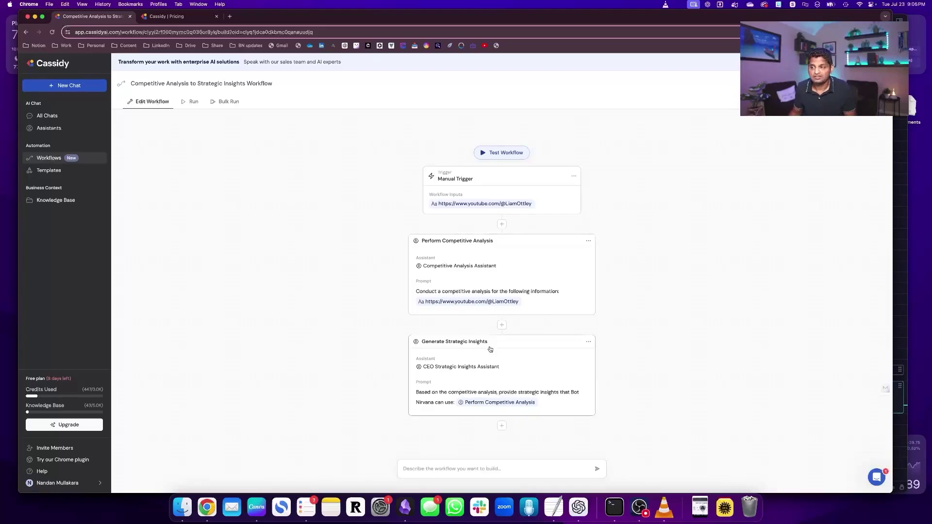
# Step: Enter 'analyze this YT channe' into the workflow's Run input field
pyautogui.click(486, 182)
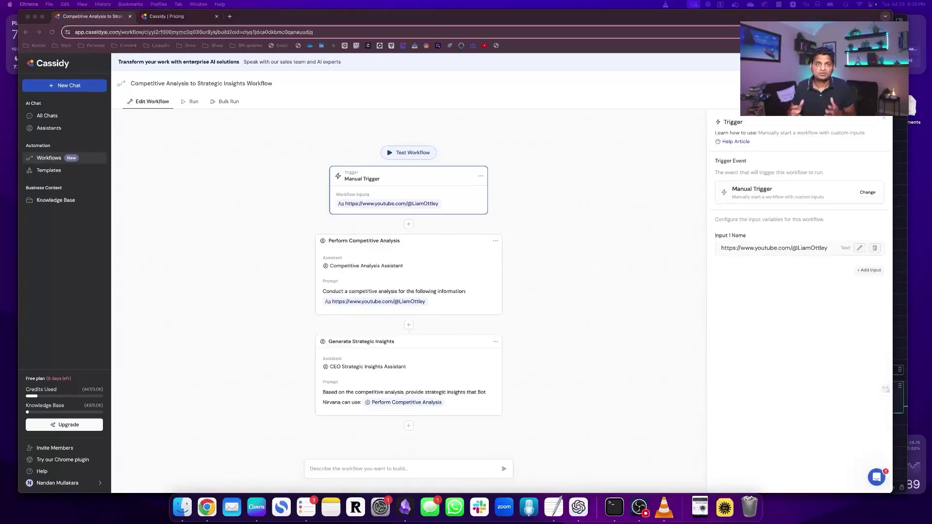
pyautogui.click(431, 171)
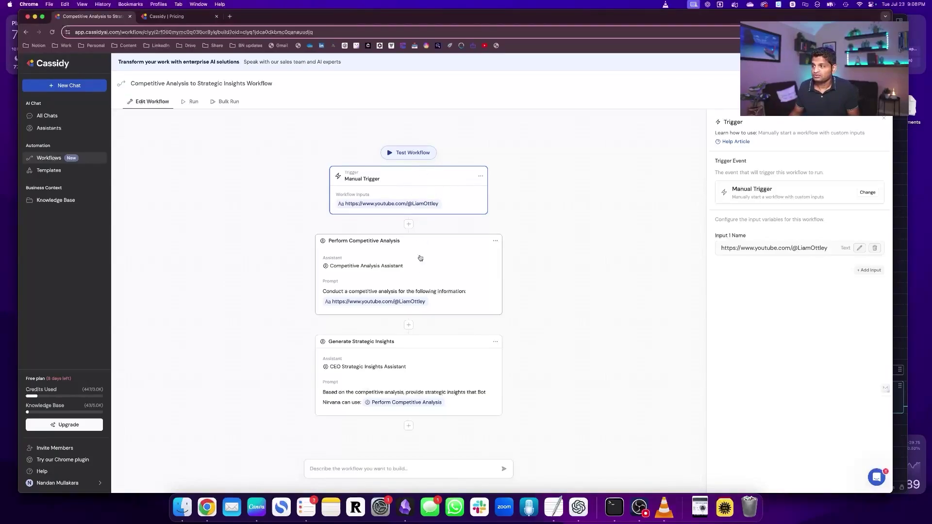
pyautogui.click(191, 102)
pyautogui.click(413, 197)
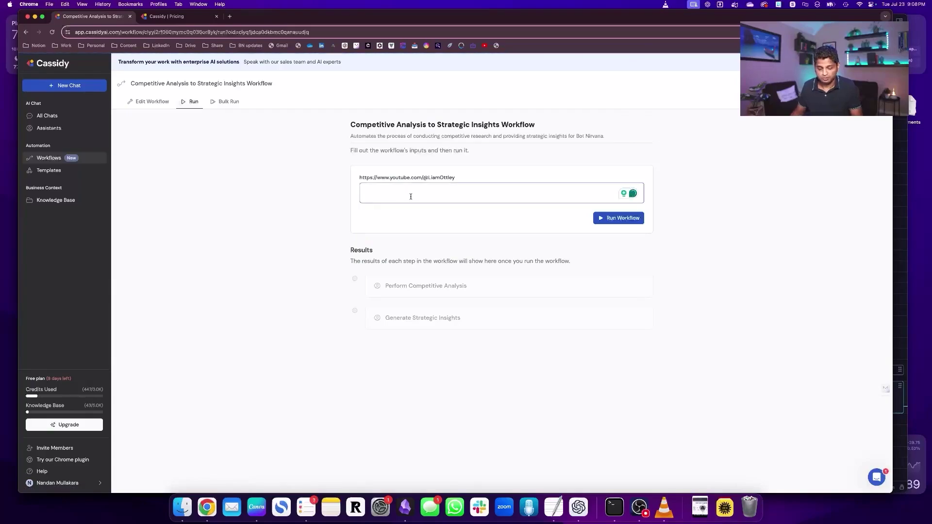
pyautogui.write('ana')
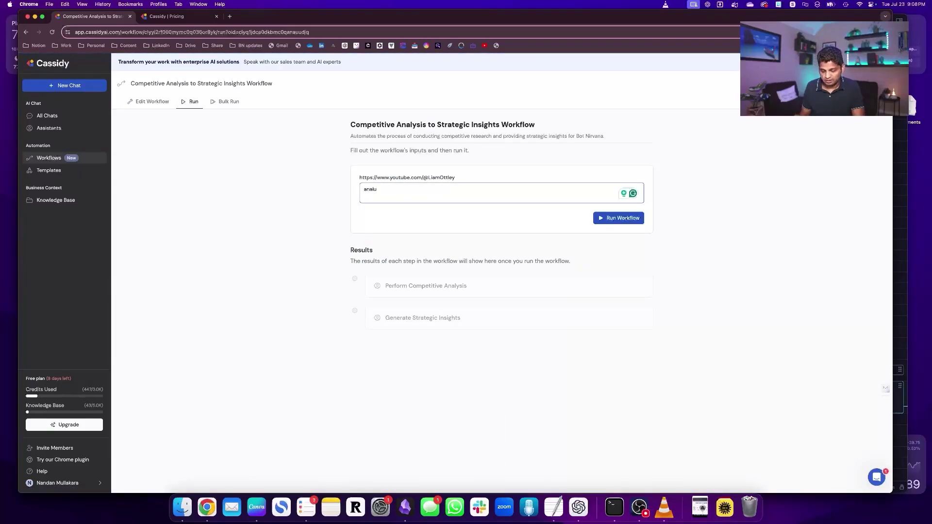
pyautogui.write('lyze this YT channel')
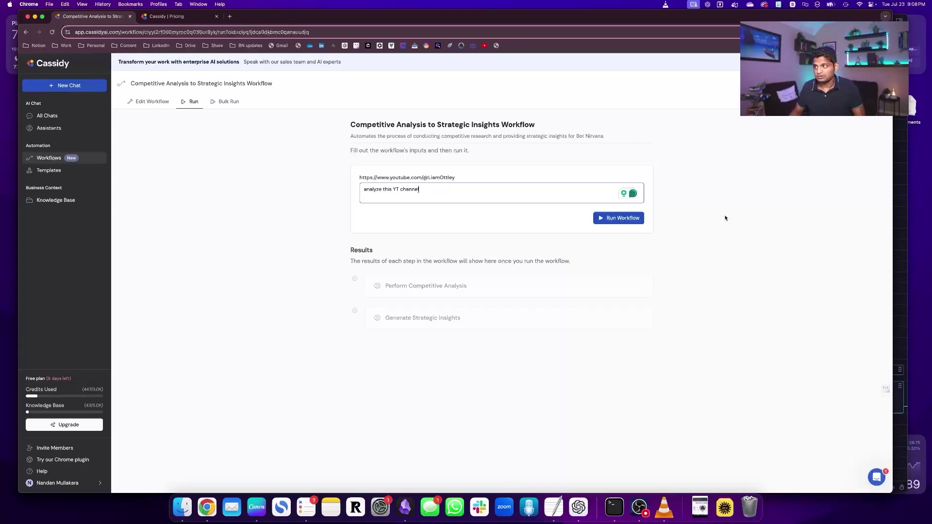
# Step: Run the workflow, then review the July 23 9:31AM run's expanded competitive analysis
pyautogui.click(618, 218)
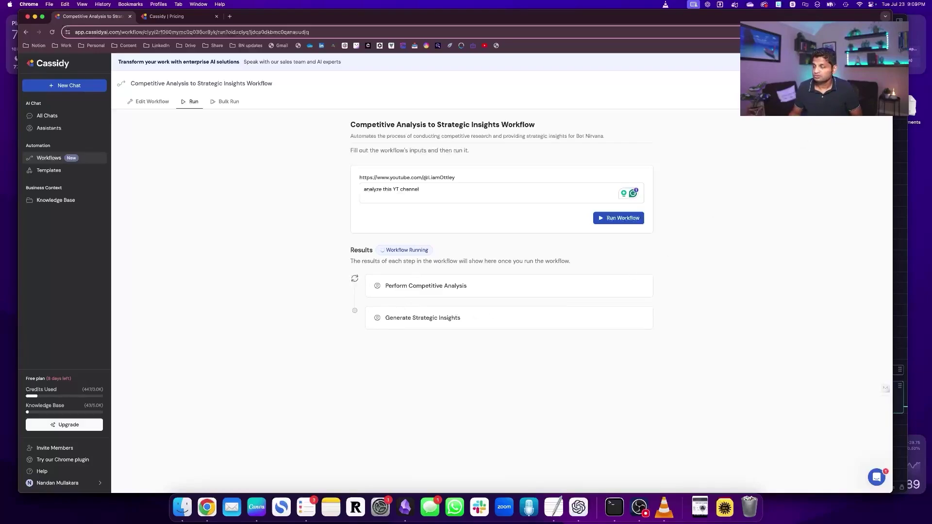
pyautogui.click(823, 121)
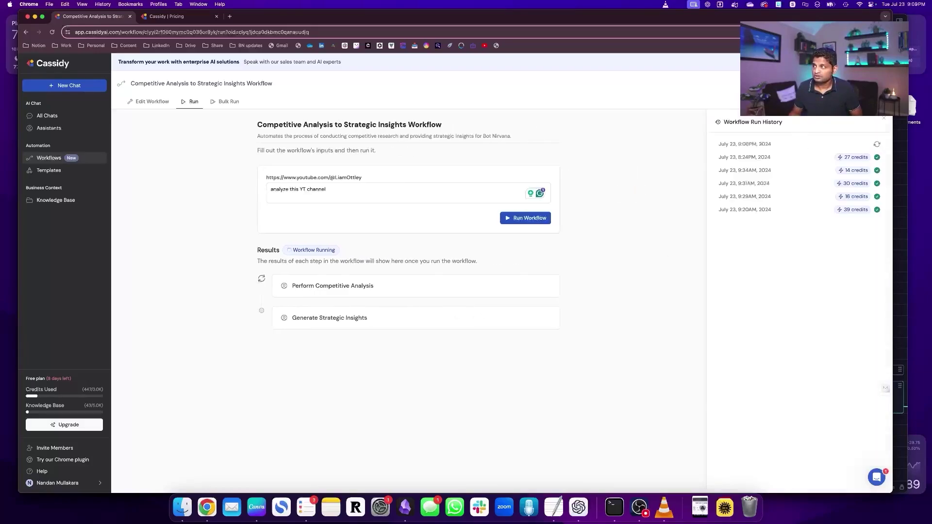
pyautogui.click(751, 183)
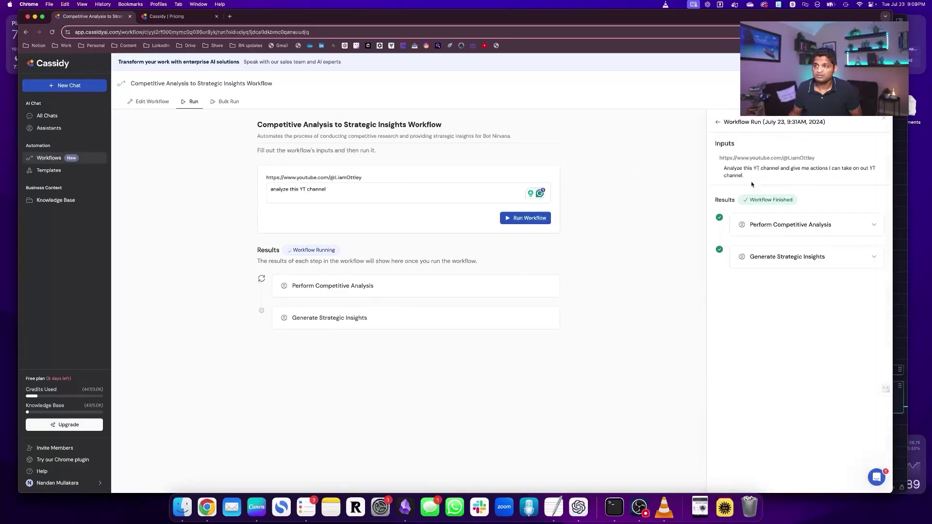
pyautogui.click(874, 225)
pyautogui.scroll(-5, 816, 251)
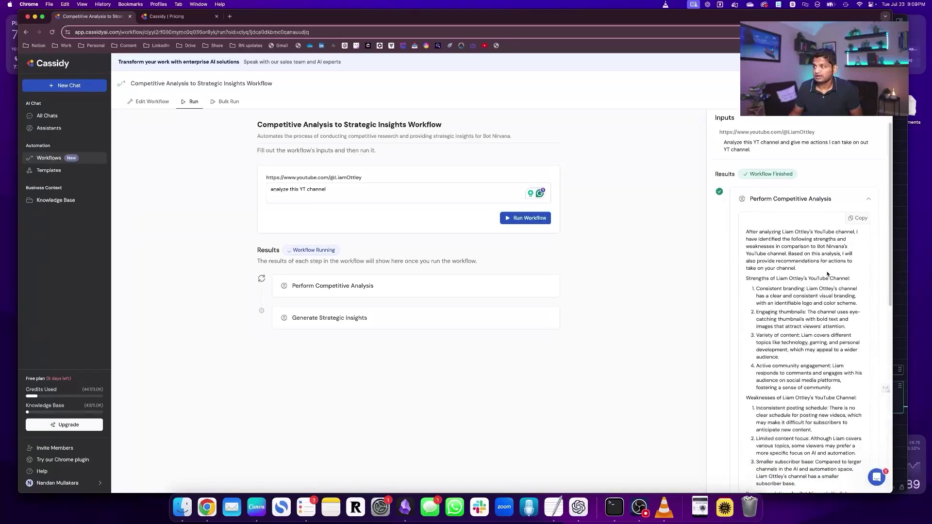
pyautogui.scroll(-4, 816, 251)
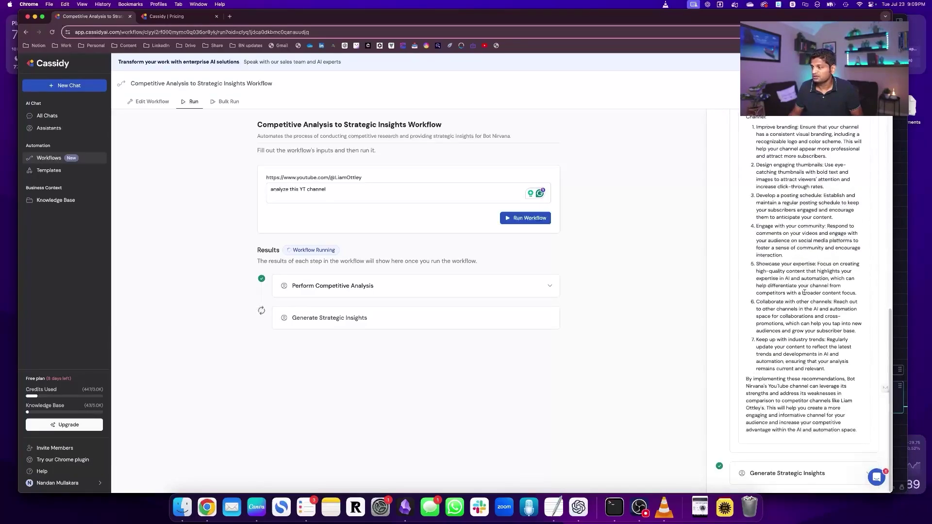
# Step: Expand Generate Strategic Insights and highlight its ten recommendations for Bot Nirvana's CEO
pyautogui.click(781, 473)
pyautogui.scroll(-6, 776, 307)
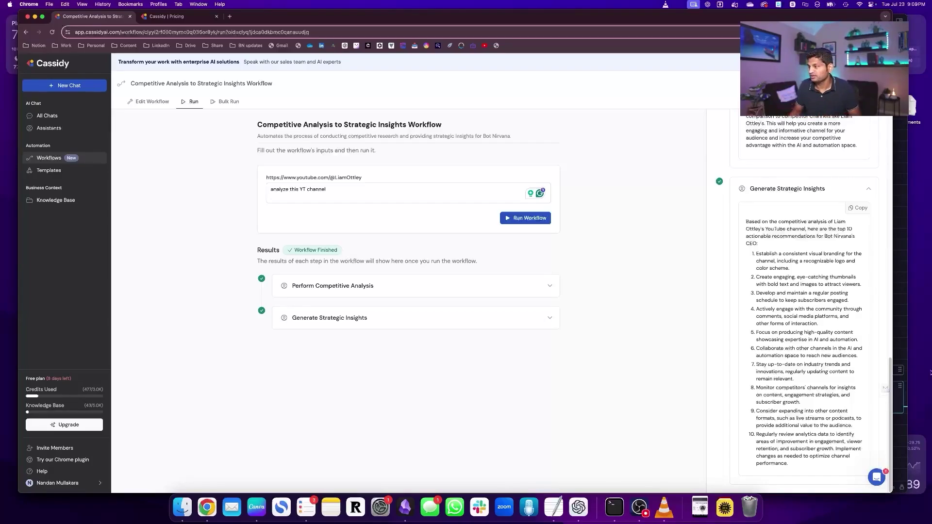
pyautogui.moveTo(779, 253); pyautogui.dragTo(781, 450)
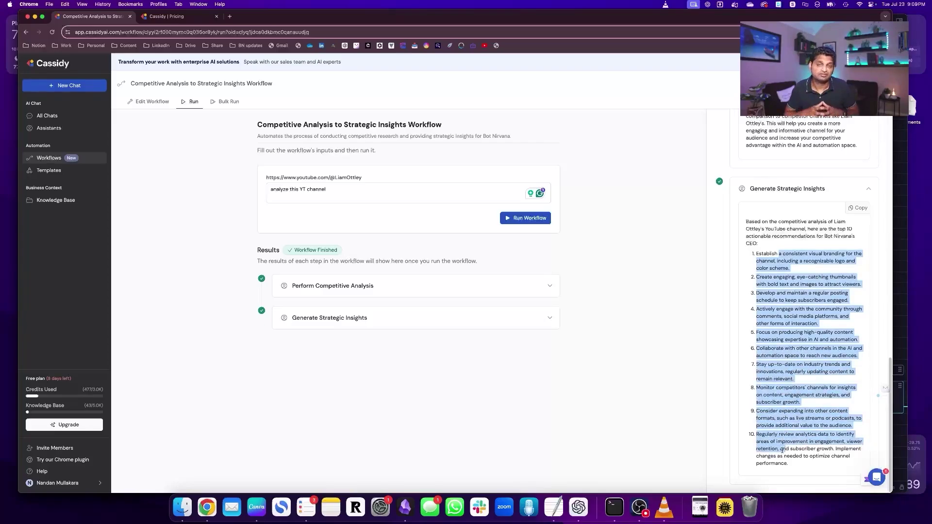